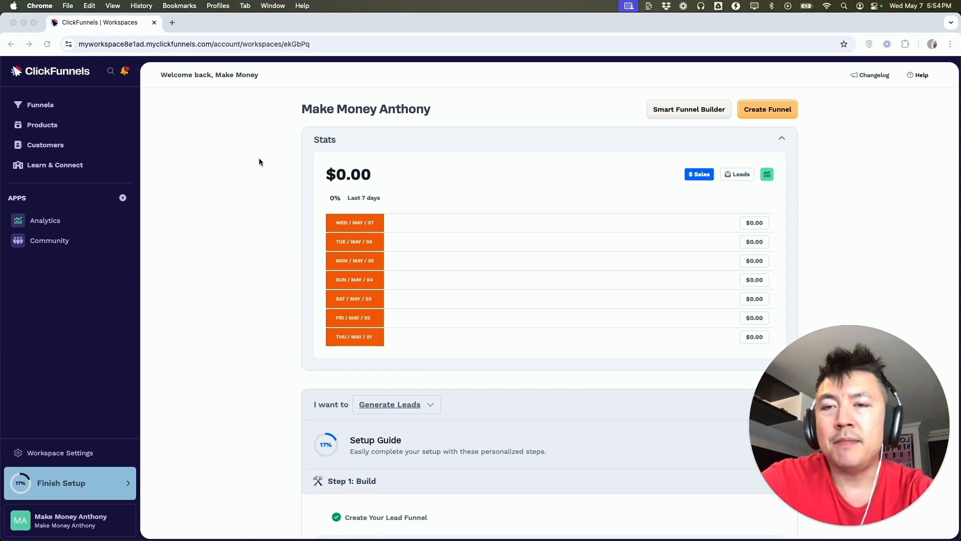
Open The Perfect Squeeze Page of the "Wok Wisdom: China's Top 5 Flavors" funnel for editing
click(40, 104)
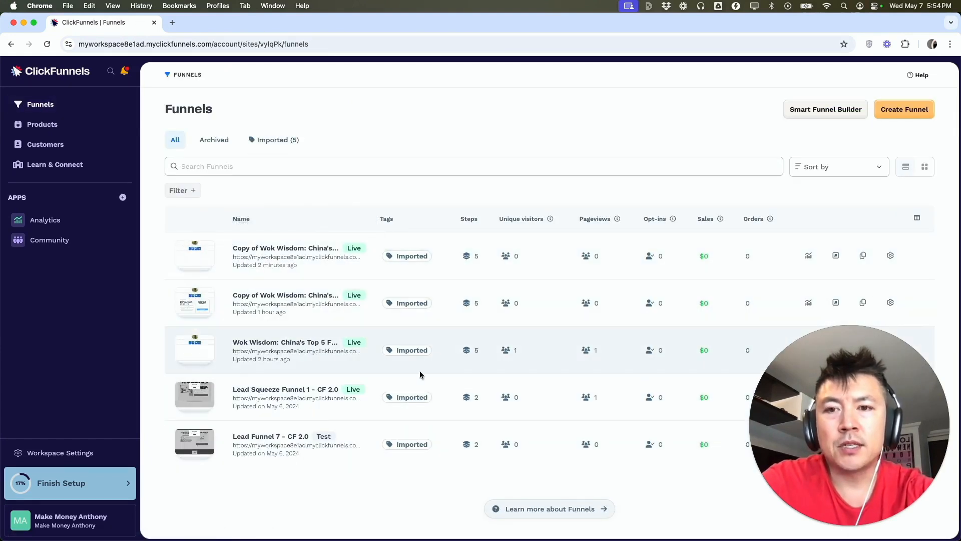
scroll(326, 351, down, 1)
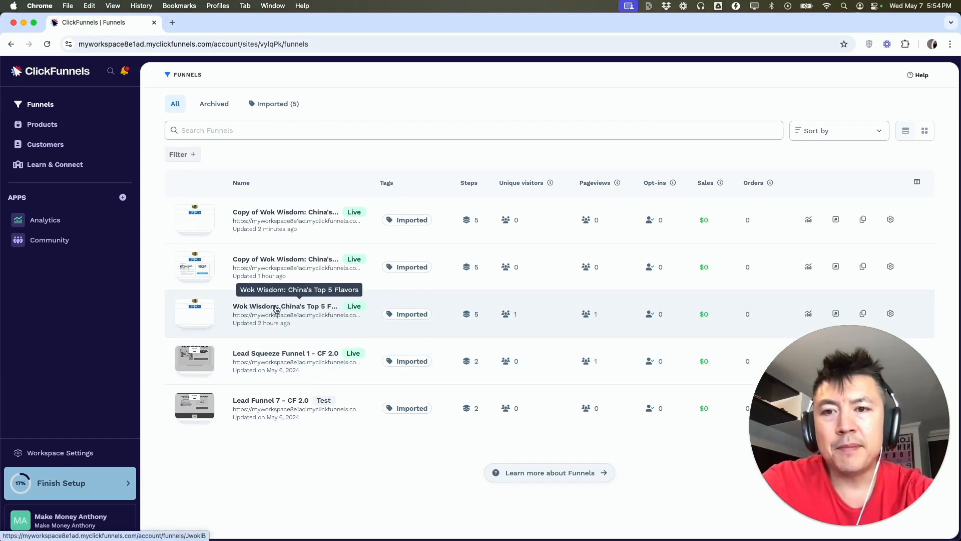
click(281, 311)
scroll(463, 273, down, 5)
scroll(463, 273, up, 3)
scroll(540, 286, up, 3)
mouse_move(511, 249)
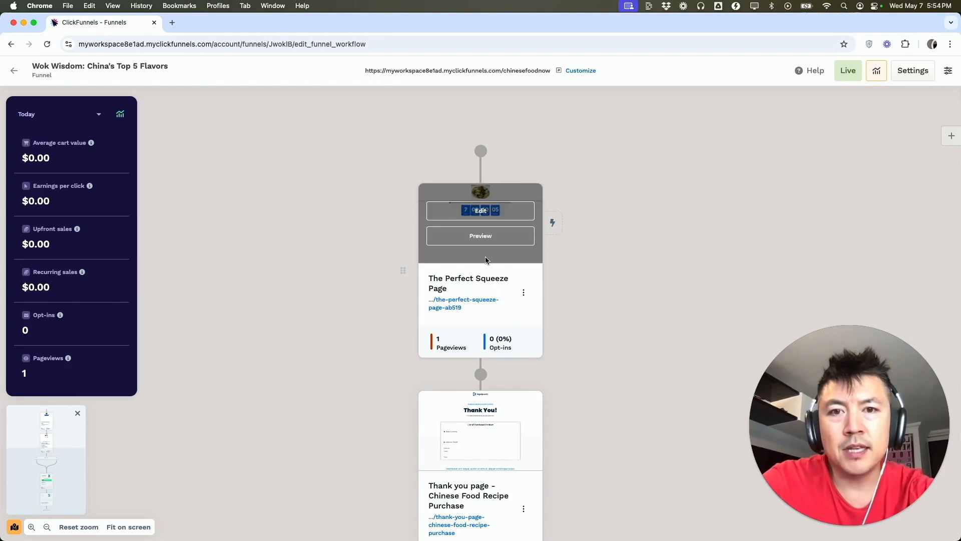
click(489, 217)
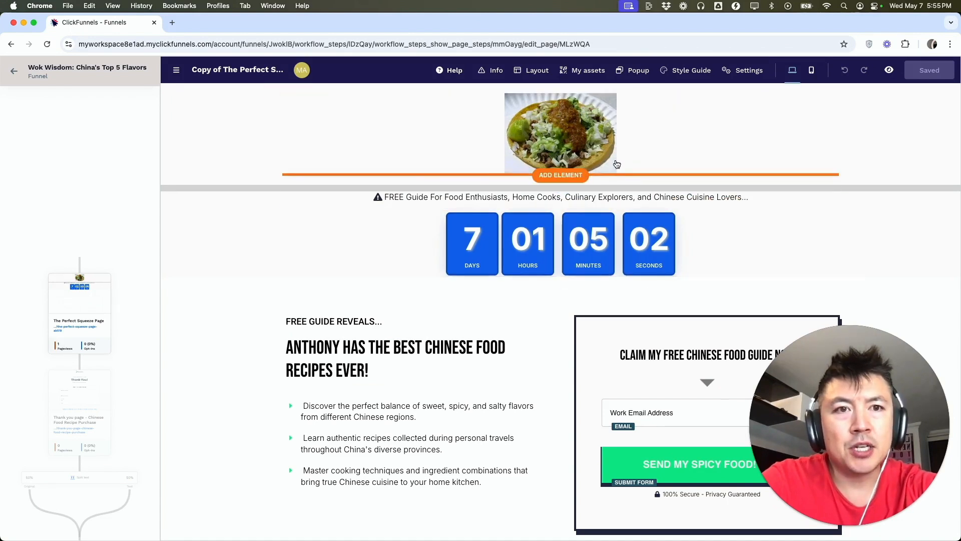
Enable the page body's background and choose the plated taco photo from the image gallery as its image
click(726, 71)
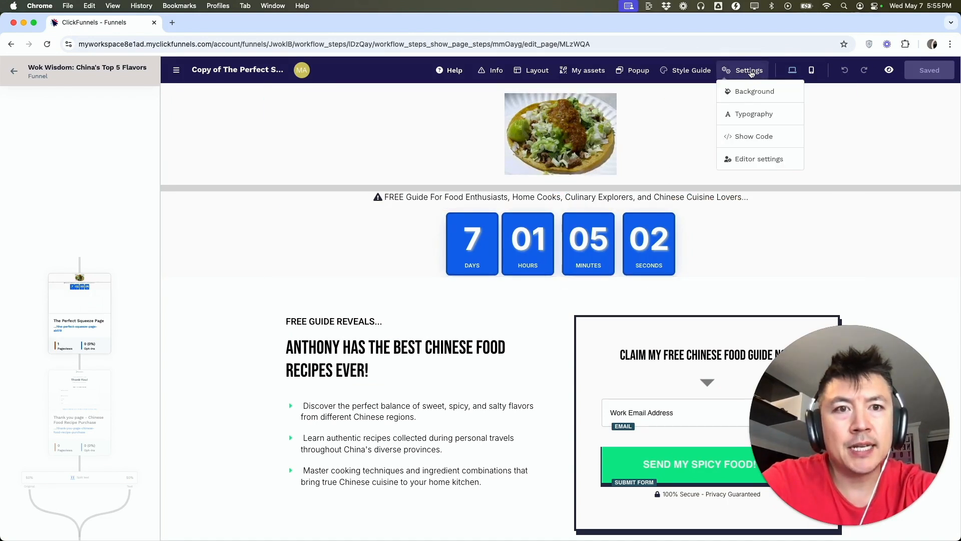
click(748, 95)
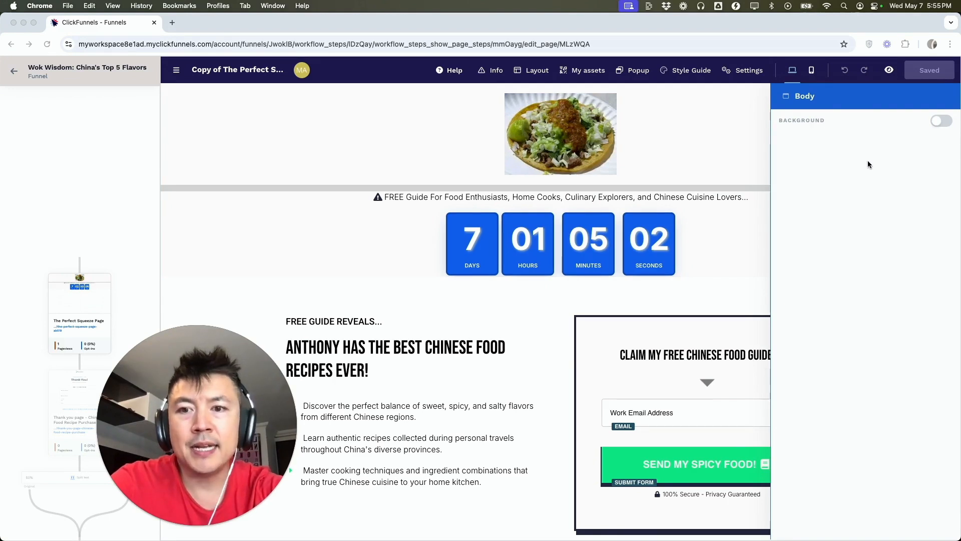
click(943, 124)
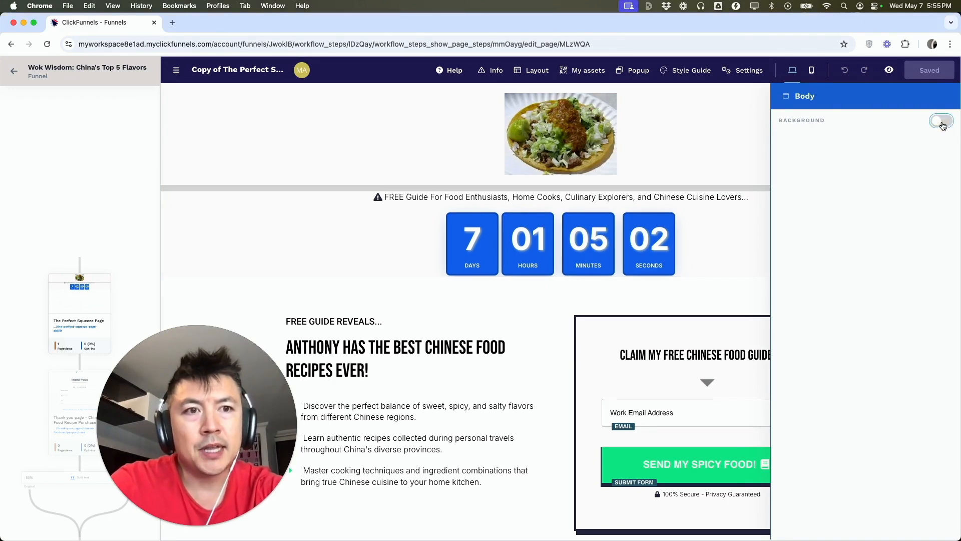
click(943, 123)
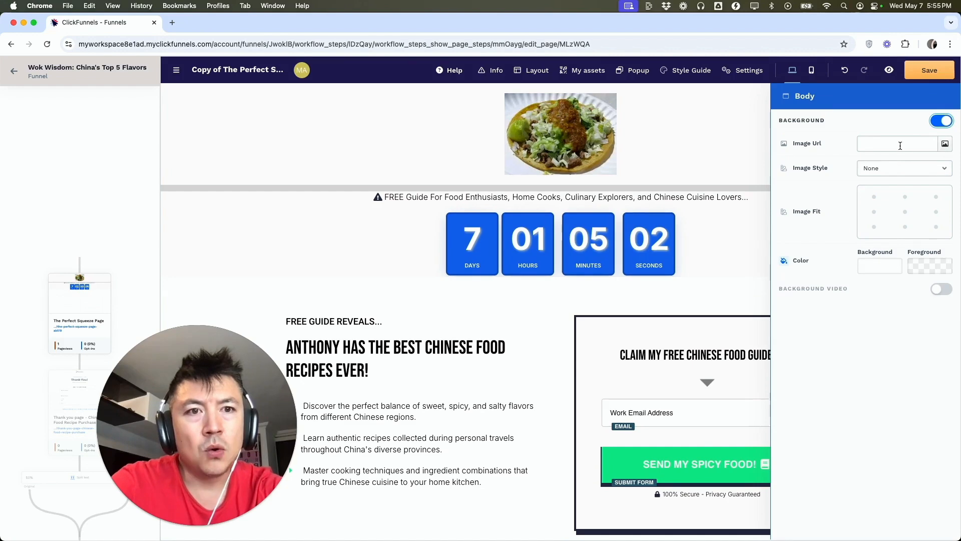
click(945, 145)
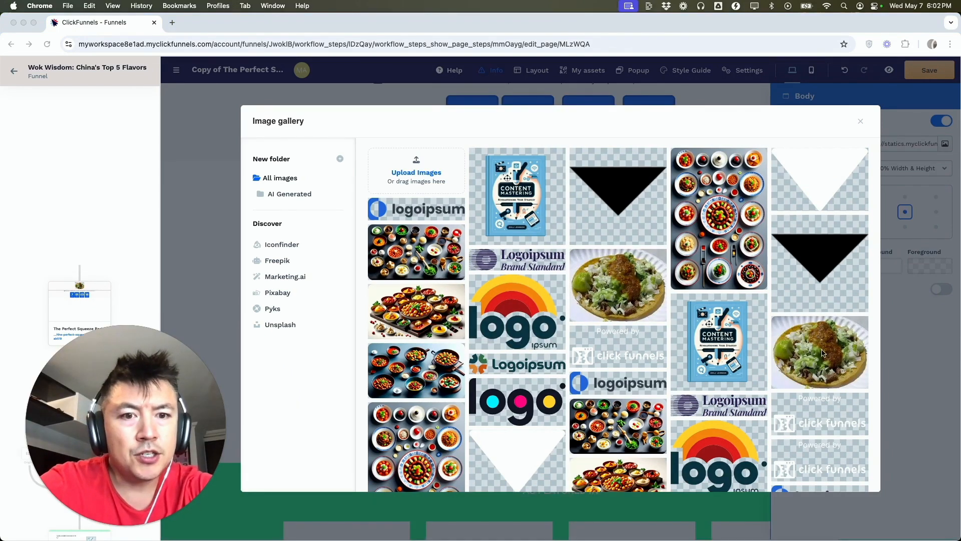
click(814, 356)
Set the body background's image style to Full Center and close the background settings
click(885, 166)
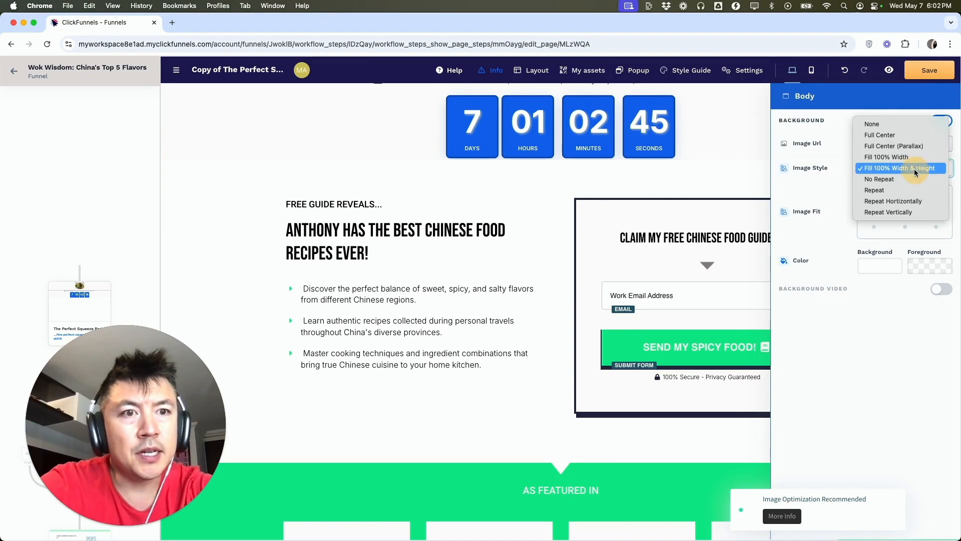
click(879, 139)
click(902, 168)
click(891, 179)
click(894, 171)
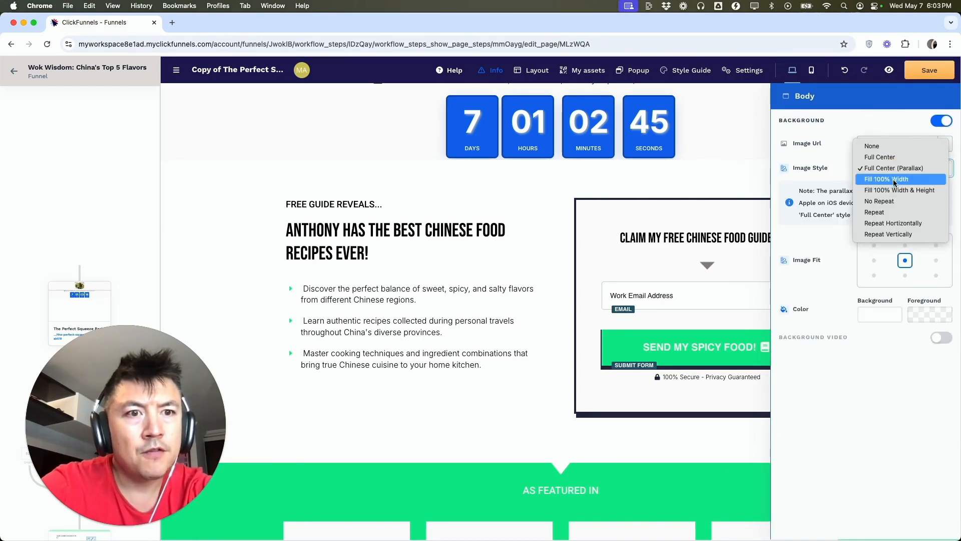
click(879, 157)
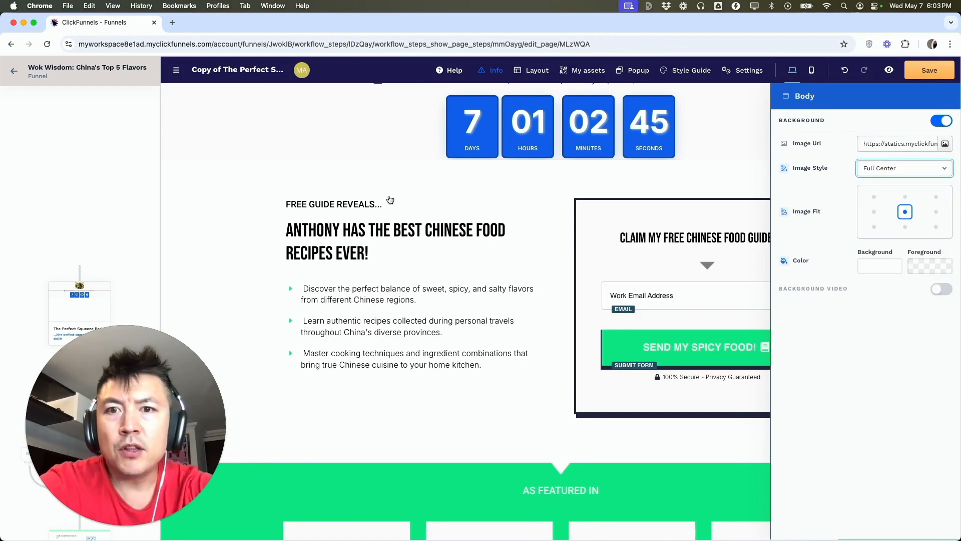
click(498, 201)
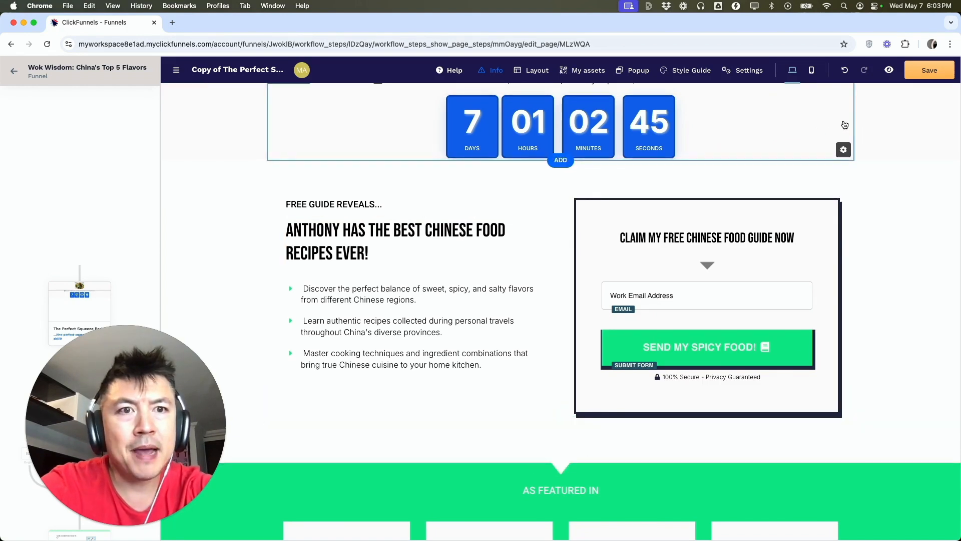
Set the paint of the section holding the recipe headline and the guide form to None Background
click(309, 182)
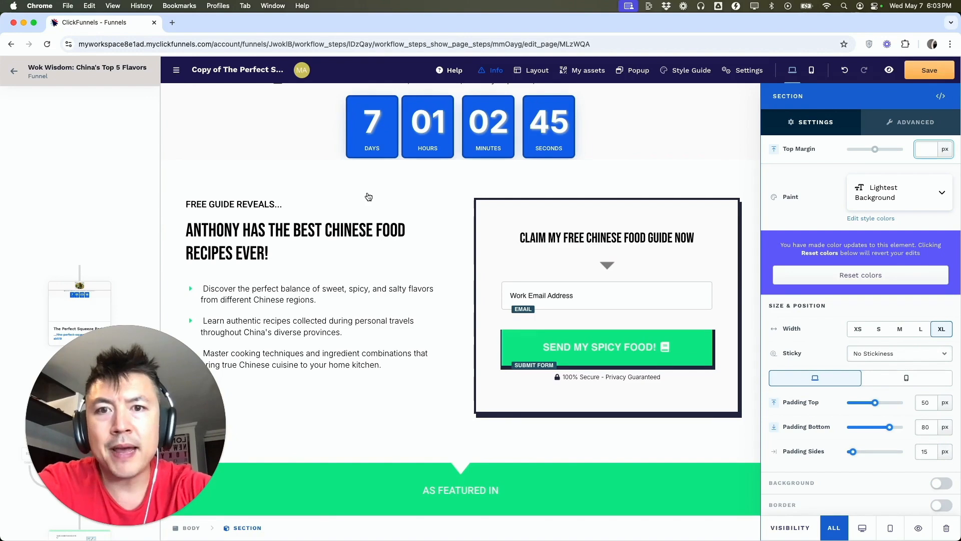
click(928, 192)
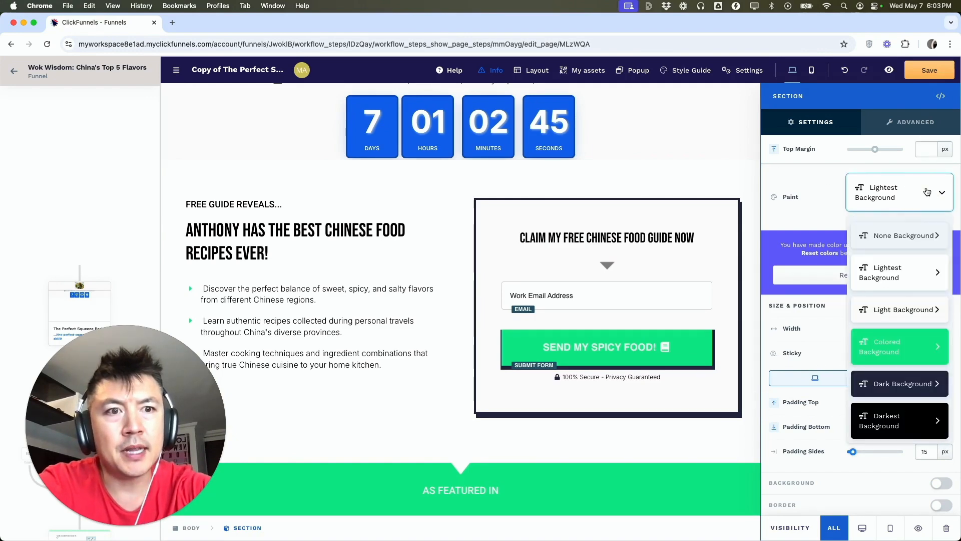
click(906, 240)
click(354, 275)
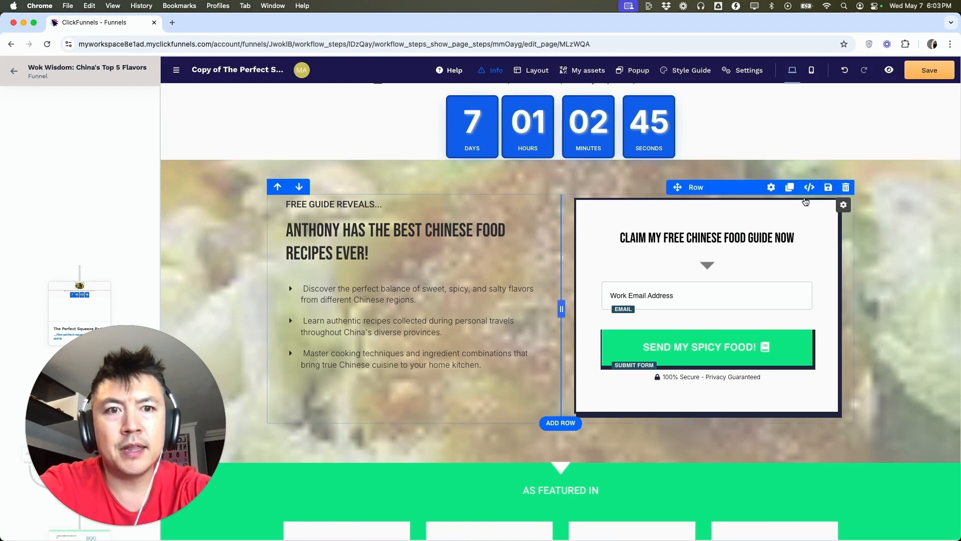
Try several image fit positions for the page body's background image and set the fit back to the centre
scroll(770, 349, up, 3)
click(746, 70)
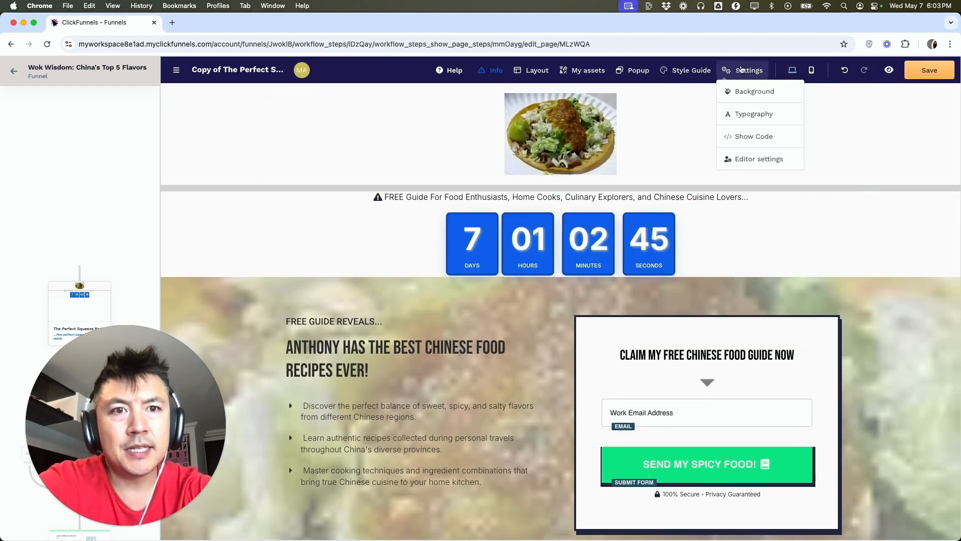
click(743, 93)
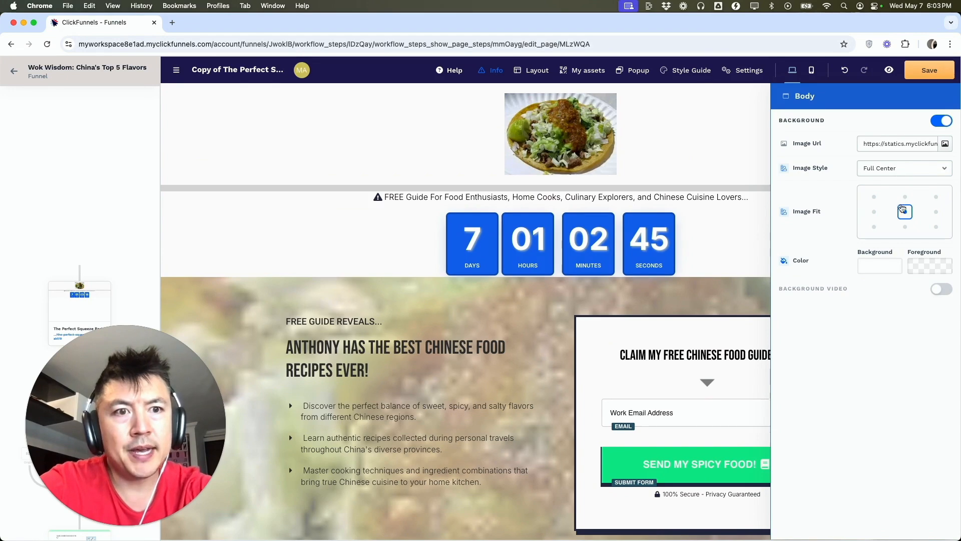
click(873, 198)
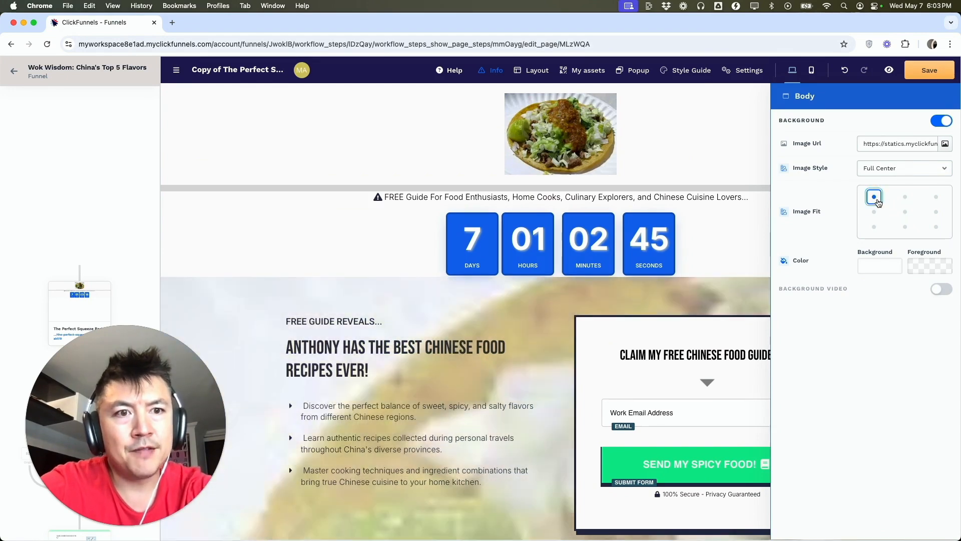
click(905, 212)
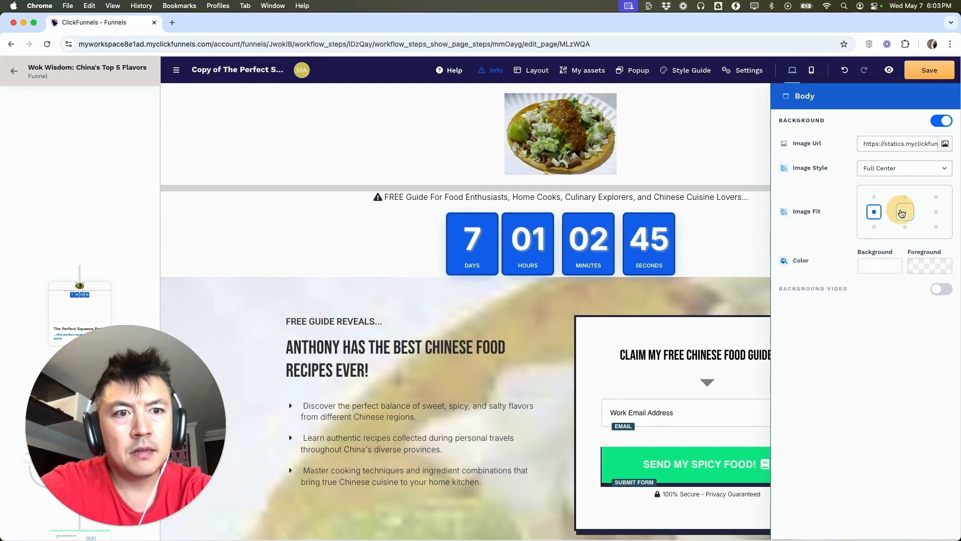
click(936, 227)
click(904, 211)
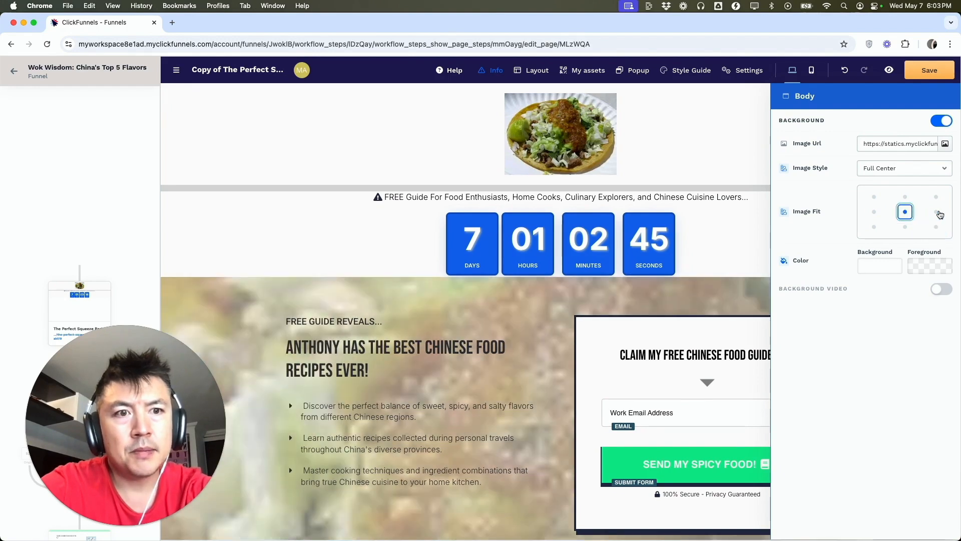
scroll(649, 305, down, 7)
scroll(649, 306, up, 5)
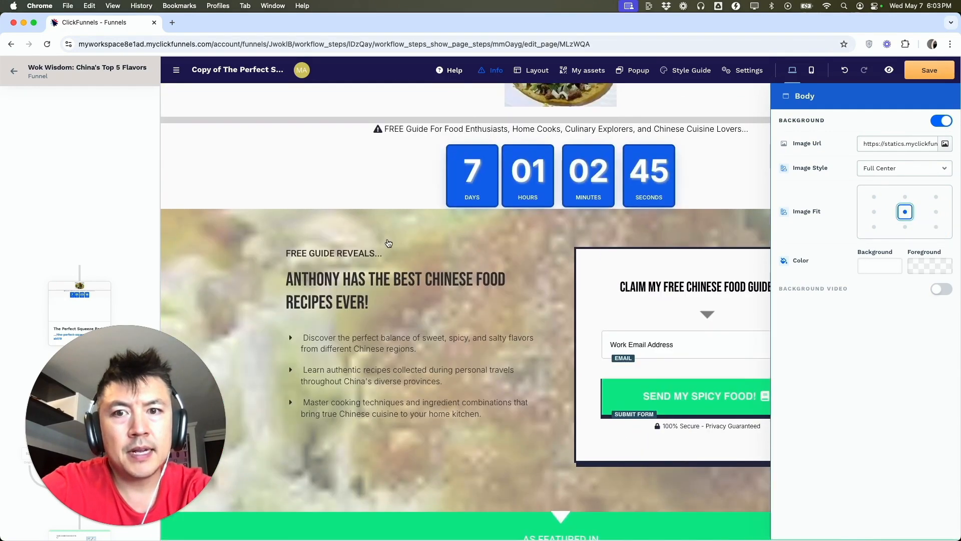
Save the page and open its preview to check the background image behind the form section
click(927, 76)
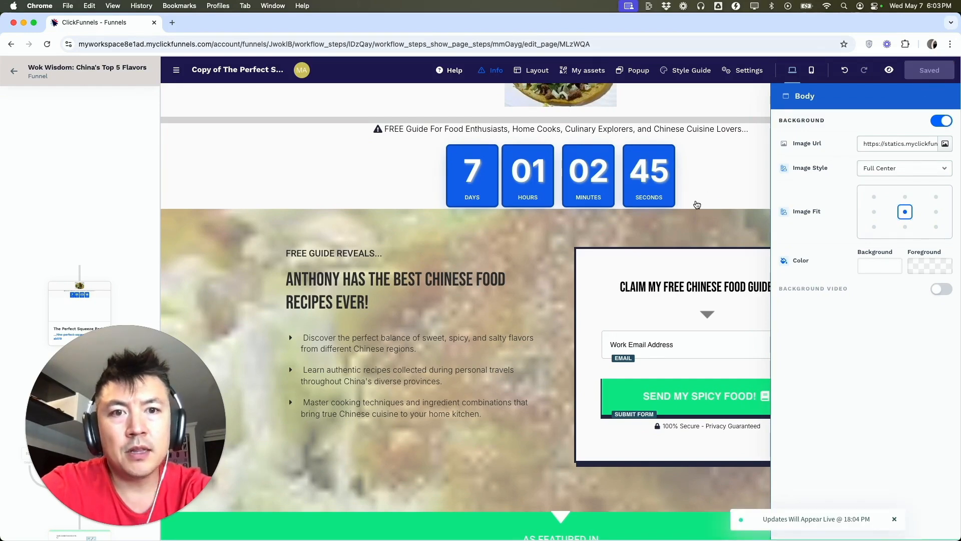
click(890, 71)
scroll(460, 306, down, 3)
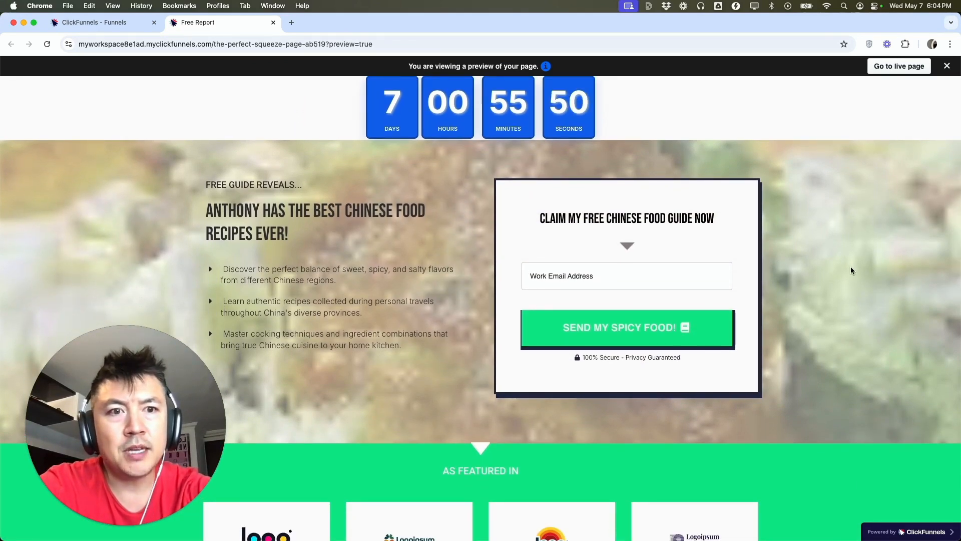
scroll(850, 270, down, 3)
scroll(845, 272, up, 4)
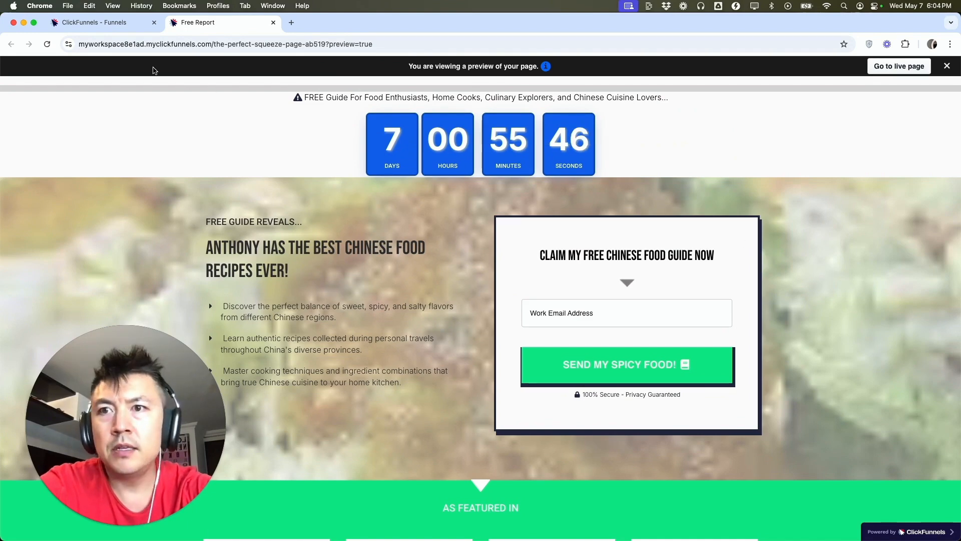
Return to the page editor and try the Repeat and Repeat Hortizontally image styles on the body background
click(100, 23)
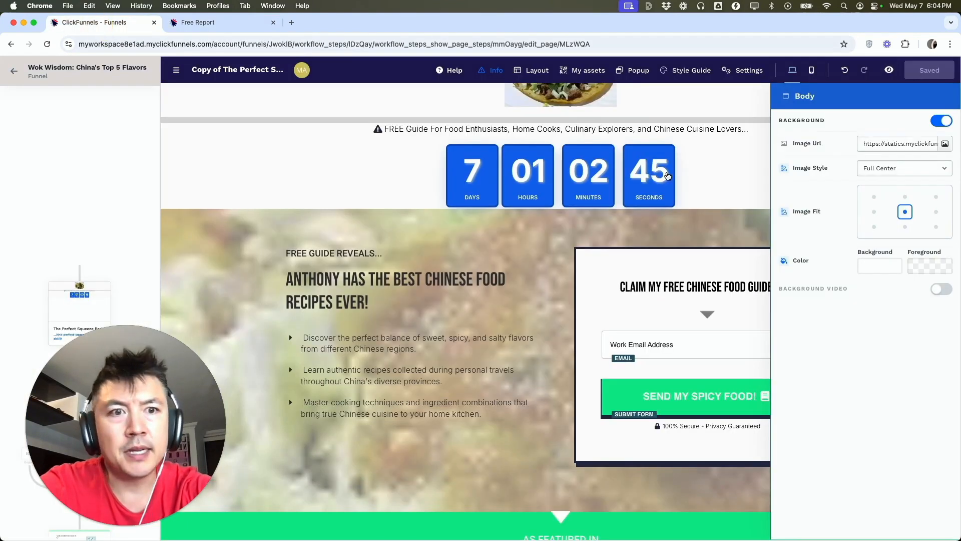
click(875, 170)
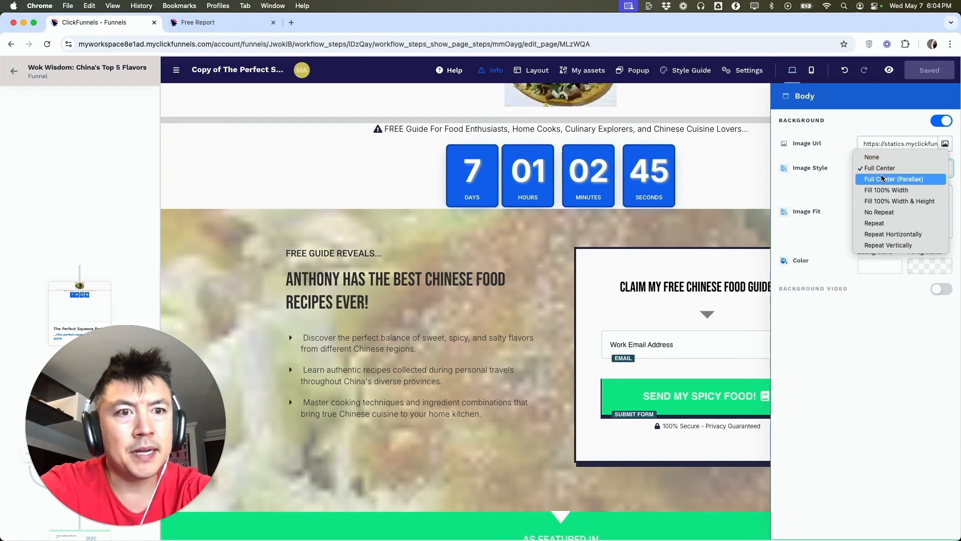
click(883, 224)
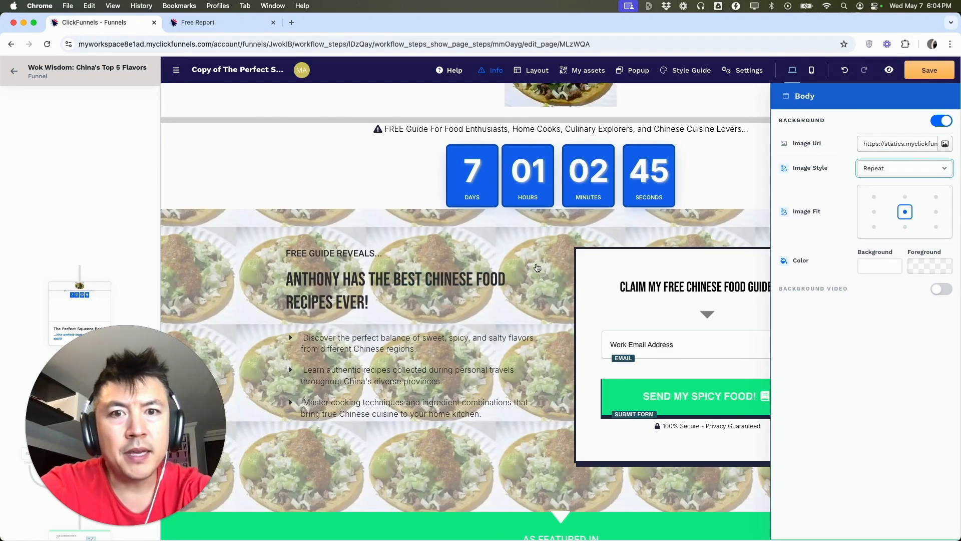
scroll(425, 304, up, 10)
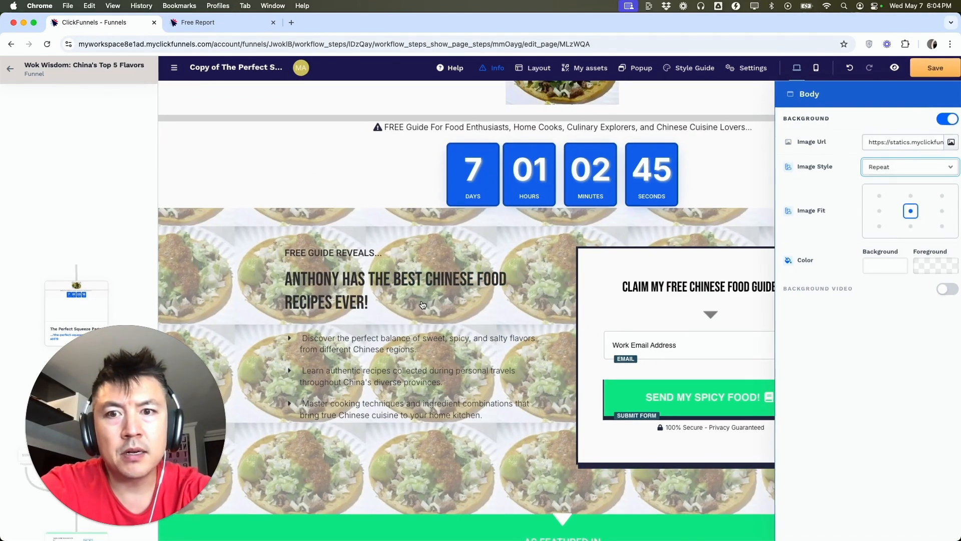
scroll(425, 304, down, 1)
scroll(481, 292, down, 10)
click(896, 169)
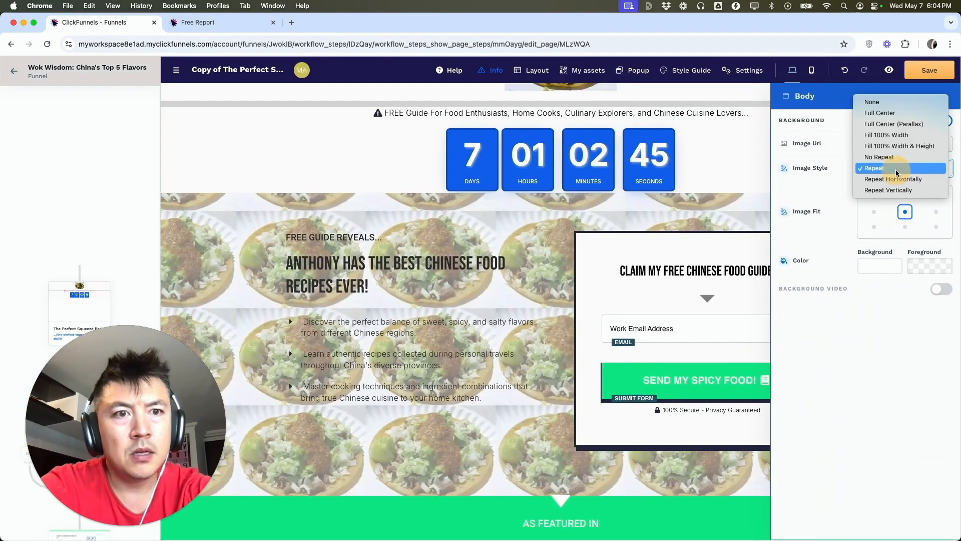
click(896, 180)
Set the body background's image style to Full Center (Parallax) and check how the image behaves when scrolling
click(896, 169)
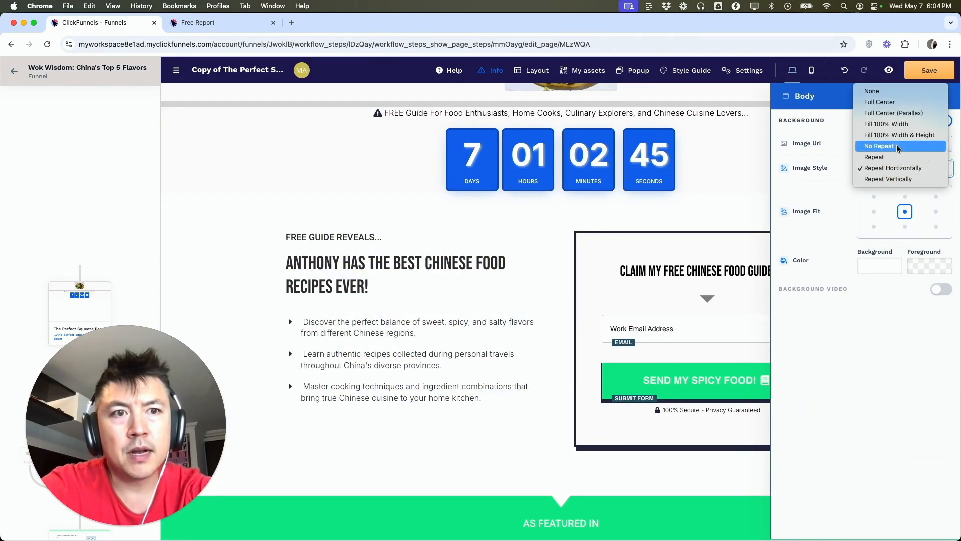
click(894, 113)
scroll(429, 287, down, 3)
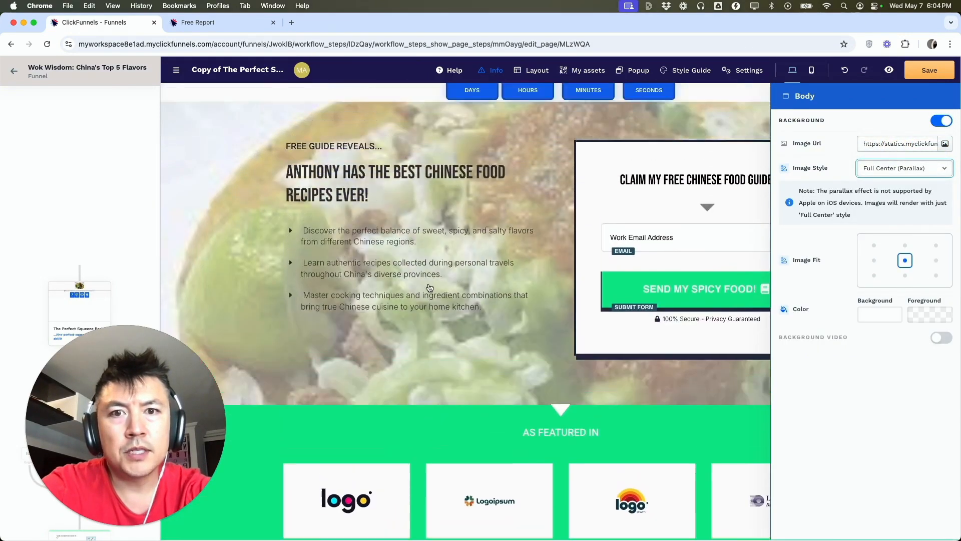
scroll(430, 287, up, 4)
scroll(431, 285, down, 7)
scroll(435, 284, up, 4)
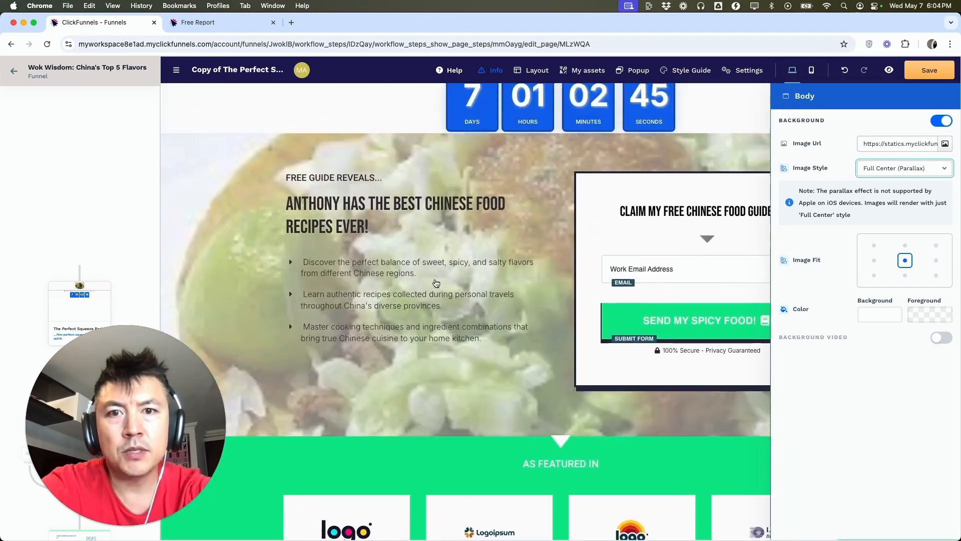
scroll(434, 282, up, 2)
scroll(437, 283, down, 4)
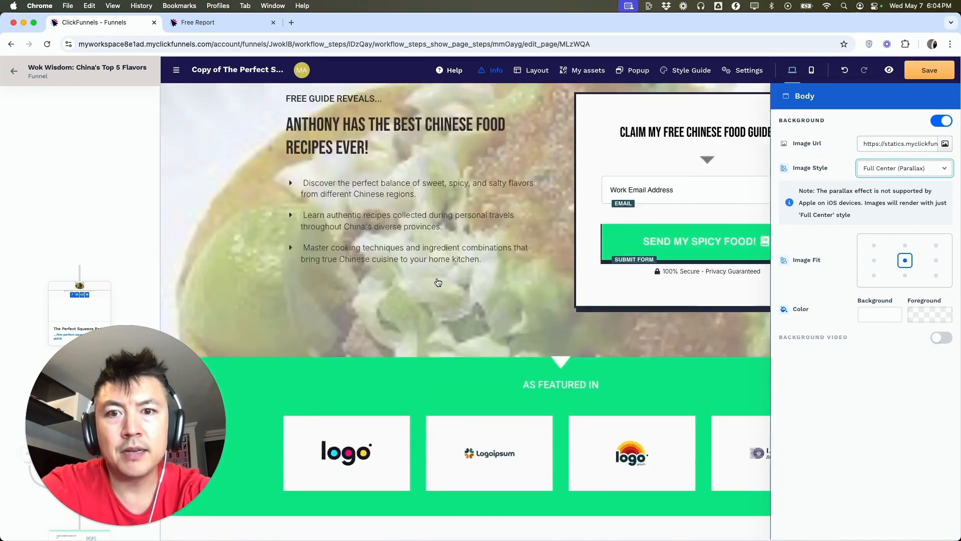
scroll(438, 283, up, 10)
Save the page and reload its preview to check the parallax background effect
click(929, 71)
click(220, 22)
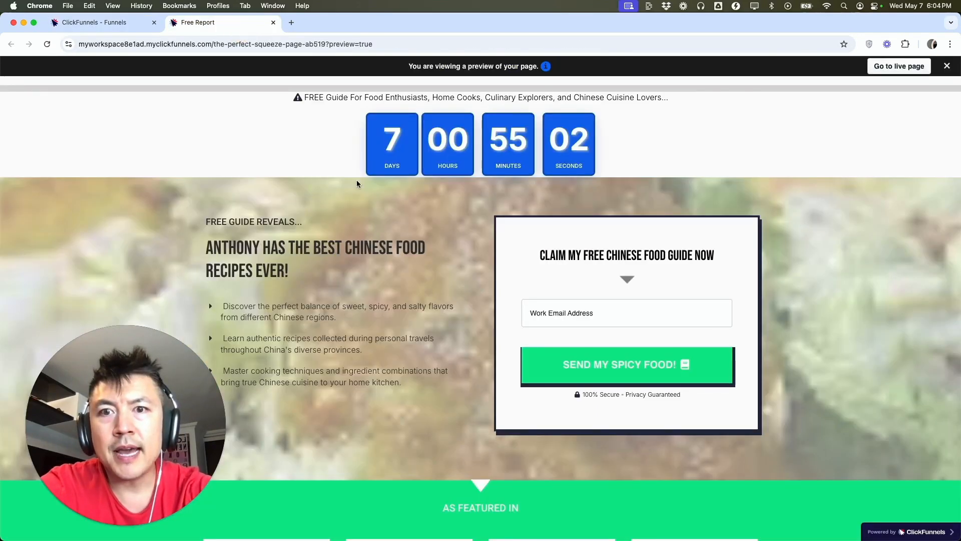
scroll(358, 183, down, 1)
click(47, 44)
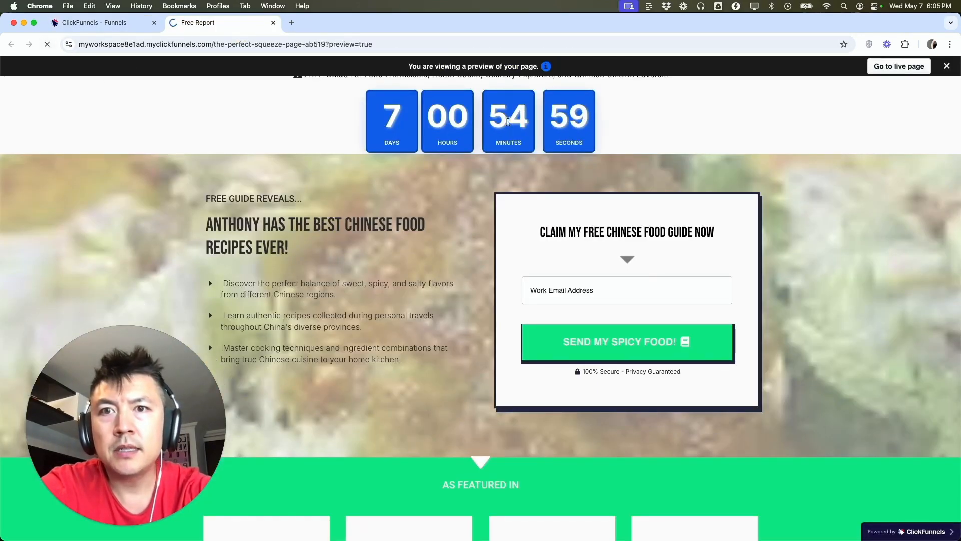
scroll(812, 281, down, 8)
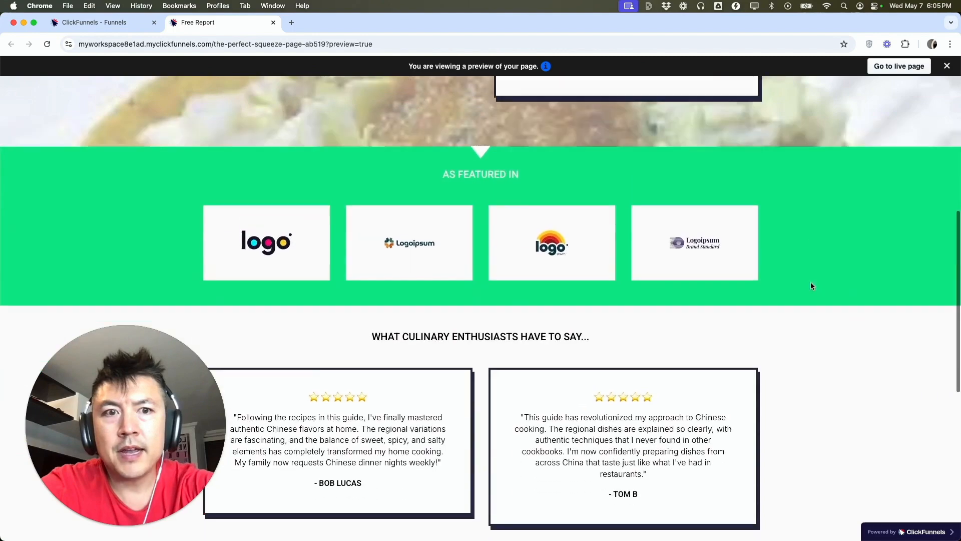
scroll(809, 282, up, 8)
scroll(804, 284, up, 3)
scroll(804, 284, down, 5)
scroll(805, 289, up, 2)
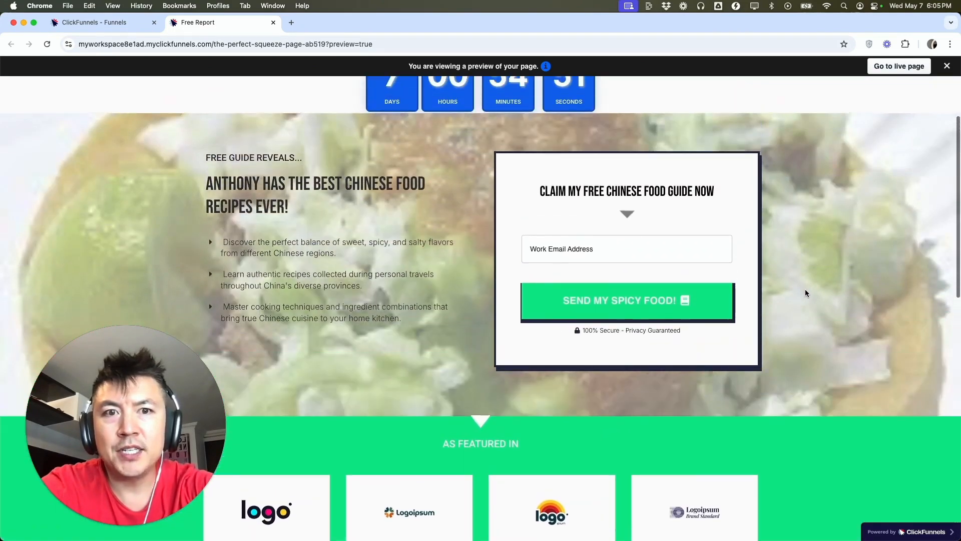
scroll(806, 284, down, 3)
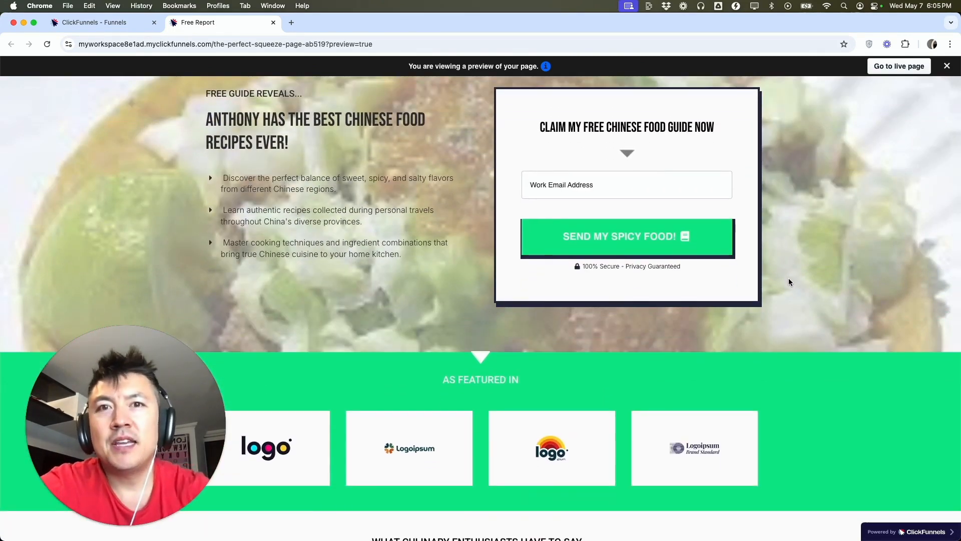